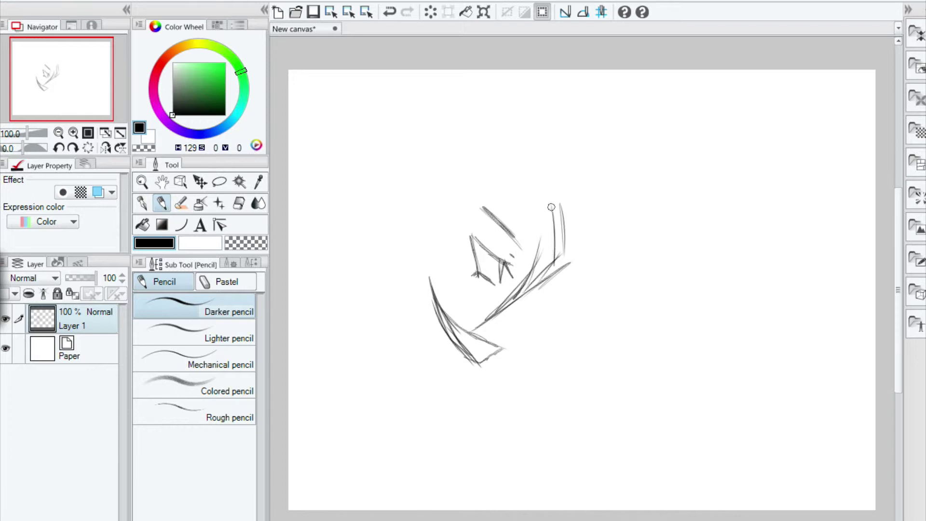
Step: Sketch the head's outer contour, the chin and jaw, and the neck lines around the existing face strokes
mouse_move(536, 224)
mouse_down()
mouse_move(425, 152)
mouse_move(367, 289)
mouse_up()
mouse_move(374, 332)
mouse_down()
mouse_move(400, 188)
mouse_move(439, 152)
mouse_up()
drag(385, 370, 372, 285)
drag(418, 355, 374, 246)
drag(397, 334, 405, 188)
drag(536, 287, 515, 313)
mouse_move(526, 295)
mouse_down()
mouse_move(536, 321)
mouse_move(518, 356)
mouse_move(465, 400)
mouse_move(415, 345)
mouse_move(437, 381)
mouse_move(432, 403)
mouse_up()
drag(371, 299, 344, 384)
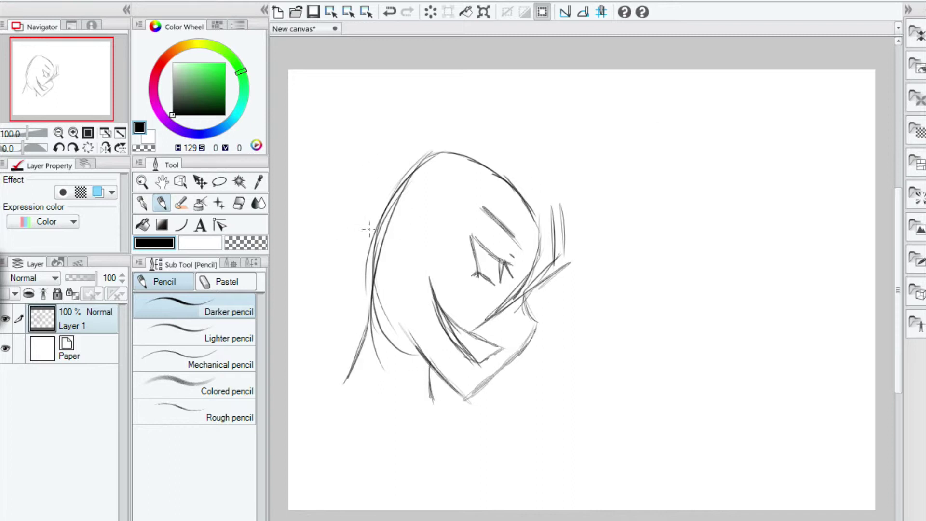
Step: Erase the first head contour over the crown and back, together with the rear neck lines
click(239, 203)
click(230, 263)
click(181, 316)
drag(438, 149, 370, 284)
mouse_move(349, 376)
mouse_down()
mouse_move(383, 316)
mouse_move(368, 399)
mouse_move(377, 242)
mouse_move(413, 180)
mouse_move(514, 188)
mouse_move(534, 201)
mouse_move(536, 251)
mouse_move(534, 186)
mouse_move(541, 262)
mouse_move(533, 174)
mouse_move(514, 159)
mouse_up()
Step: Redraw a rounder crown and back of the head with the pencil, continuing into the back of the neck
key(n)
drag(462, 146, 503, 155)
drag(434, 152, 498, 151)
mouse_move(492, 145)
mouse_down()
mouse_move(430, 140)
mouse_move(401, 154)
mouse_move(379, 213)
mouse_up()
drag(406, 152, 369, 218)
mouse_move(362, 194)
mouse_down()
mouse_move(400, 155)
mouse_move(368, 261)
mouse_up()
drag(371, 215, 369, 316)
drag(375, 197, 373, 347)
drag(372, 312, 354, 383)
Step: Sketch the front of the neck and the rear jaw, and redraw the front hair strand and chin line
drag(431, 364, 438, 410)
drag(406, 285, 418, 348)
mouse_move(554, 214)
mouse_down()
mouse_move(553, 247)
mouse_move(573, 251)
mouse_move(552, 270)
mouse_move(557, 257)
mouse_up()
drag(518, 296, 565, 242)
mouse_move(559, 252)
mouse_down()
mouse_move(558, 203)
mouse_move(559, 233)
mouse_up()
drag(543, 182, 545, 246)
mouse_move(525, 296)
mouse_down()
mouse_move(537, 326)
mouse_move(468, 396)
mouse_up()
Step: Sketch the shoulder curve, the collar area and the upper arm lines below the neck
drag(331, 399, 375, 377)
mouse_move(330, 393)
mouse_down()
mouse_move(369, 377)
mouse_move(407, 384)
mouse_move(434, 425)
mouse_up()
mouse_move(415, 392)
mouse_down()
mouse_move(434, 449)
mouse_move(453, 410)
mouse_up()
drag(351, 382, 318, 430)
mouse_move(438, 402)
mouse_down()
mouse_move(451, 494)
mouse_move(460, 441)
mouse_up()
drag(410, 450, 434, 444)
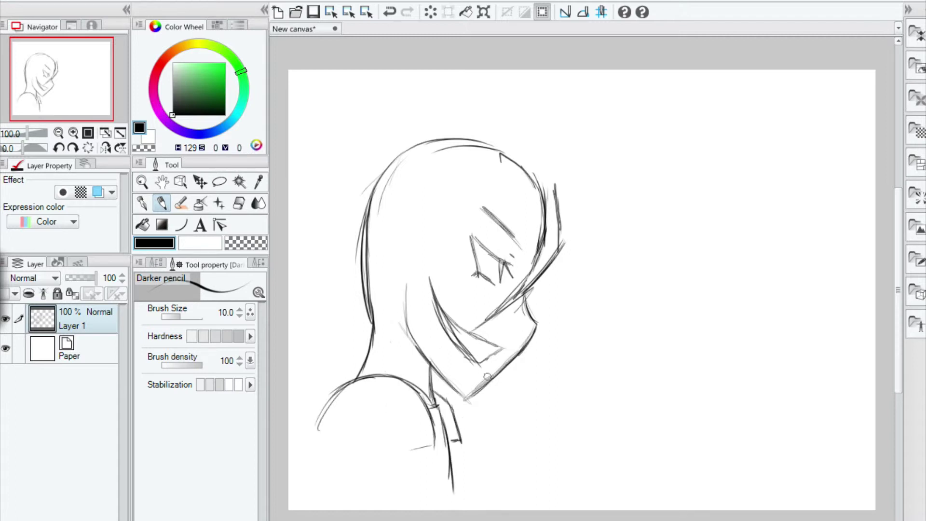
Step: Delete the arm and torso lines below the shoulders using a rectangular selection, and clear the selection
click(219, 181)
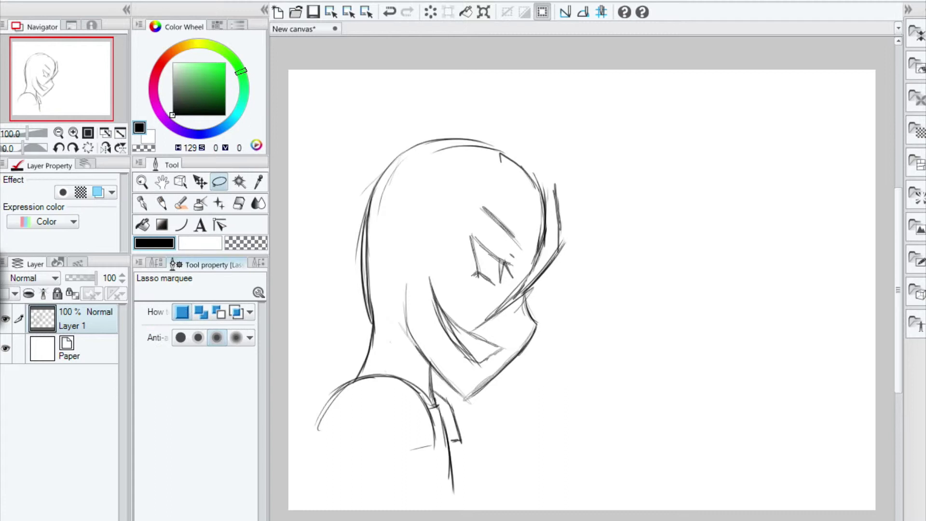
click(155, 263)
click(203, 309)
drag(312, 387, 569, 503)
click(203, 361)
mouse_move(314, 408)
mouse_down()
mouse_move(487, 497)
mouse_move(314, 415)
mouse_up()
key(Delete)
key(ctrl+d)
Step: Darken the crown and the upper back of the head with the Darker pencil
key(p)
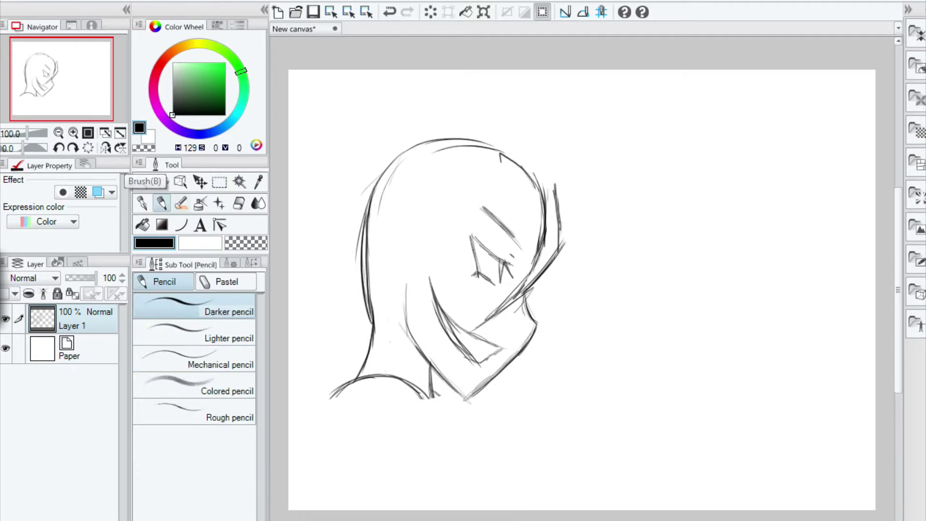
drag(475, 140, 371, 212)
drag(413, 147, 369, 237)
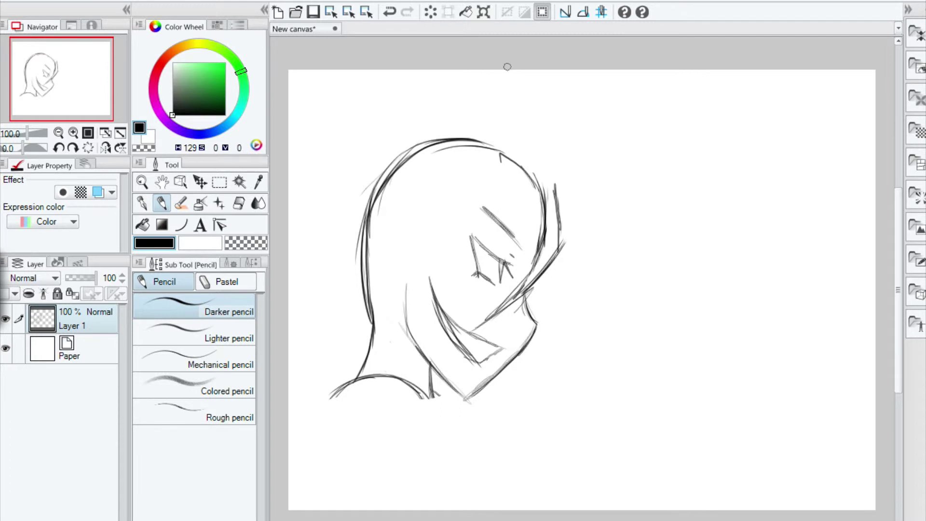
Step: Sketch the outer hair silhouette with spiky tufts around the head and jagged ends at the neck and beside the chin
drag(350, 295, 331, 217)
drag(333, 251, 363, 124)
mouse_move(347, 174)
mouse_down()
mouse_move(368, 135)
mouse_move(455, 78)
mouse_move(558, 76)
mouse_move(600, 103)
mouse_move(574, 117)
mouse_move(561, 156)
mouse_move(579, 184)
mouse_move(589, 275)
mouse_move(574, 359)
mouse_move(559, 327)
mouse_move(534, 389)
mouse_up()
key(ctrl+z)
mouse_move(534, 389)
mouse_down()
mouse_move(531, 359)
mouse_move(544, 382)
mouse_up()
drag(544, 383, 546, 337)
drag(546, 338, 558, 369)
drag(558, 368, 562, 327)
drag(432, 377, 445, 396)
drag(445, 396, 445, 379)
mouse_move(515, 360)
mouse_down()
mouse_move(509, 386)
mouse_move(502, 374)
mouse_up()
drag(501, 375, 456, 395)
mouse_move(348, 292)
mouse_down()
mouse_move(335, 371)
mouse_move(344, 346)
mouse_up()
mouse_move(344, 346)
mouse_down()
mouse_move(355, 373)
mouse_move(356, 339)
mouse_move(372, 310)
mouse_move(356, 369)
mouse_up()
key(ctrl+z)
Step: Sketch the angled hairline across the forehead, the sideburn, the ear and the short line down to the nape
mouse_move(537, 239)
mouse_down()
mouse_move(485, 202)
mouse_move(464, 216)
mouse_move(441, 277)
mouse_up()
drag(446, 224, 427, 288)
mouse_move(434, 256)
mouse_down()
mouse_move(427, 309)
mouse_move(440, 314)
mouse_move(416, 236)
mouse_move(413, 261)
mouse_move(422, 276)
mouse_move(420, 229)
mouse_up()
key(ctrl+z)
drag(420, 230, 427, 241)
drag(418, 272, 378, 322)
Step: Redraw the eyebrow and clean up the mouth line of the pencil sketch
mouse_move(516, 219)
mouse_down()
mouse_move(536, 245)
mouse_move(519, 248)
mouse_up()
mouse_move(519, 249)
mouse_down()
mouse_move(489, 214)
mouse_move(480, 218)
mouse_up()
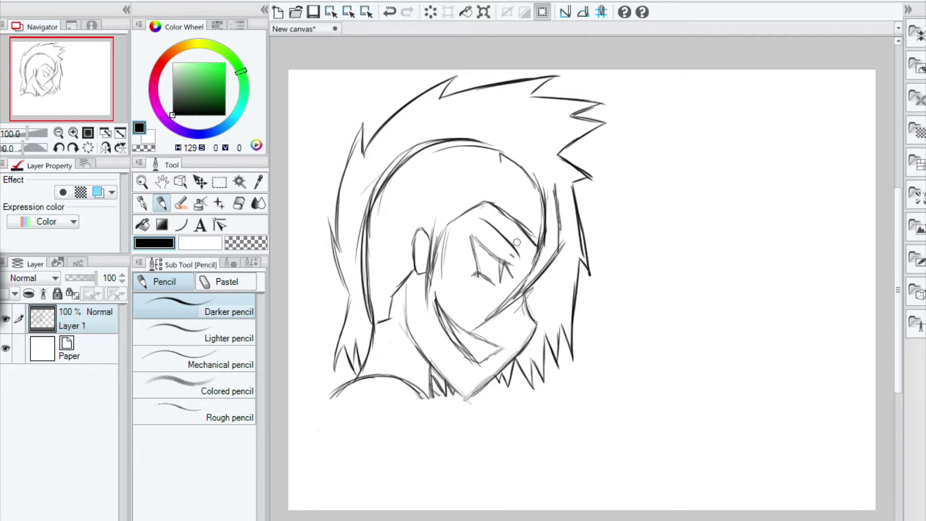
mouse_move(455, 336)
mouse_down()
mouse_move(444, 306)
mouse_move(457, 349)
mouse_up()
drag(437, 305, 480, 363)
Step: Lower the sketch layer's opacity to 57% and move the sketch closer to the middle of the canvas
click(83, 278)
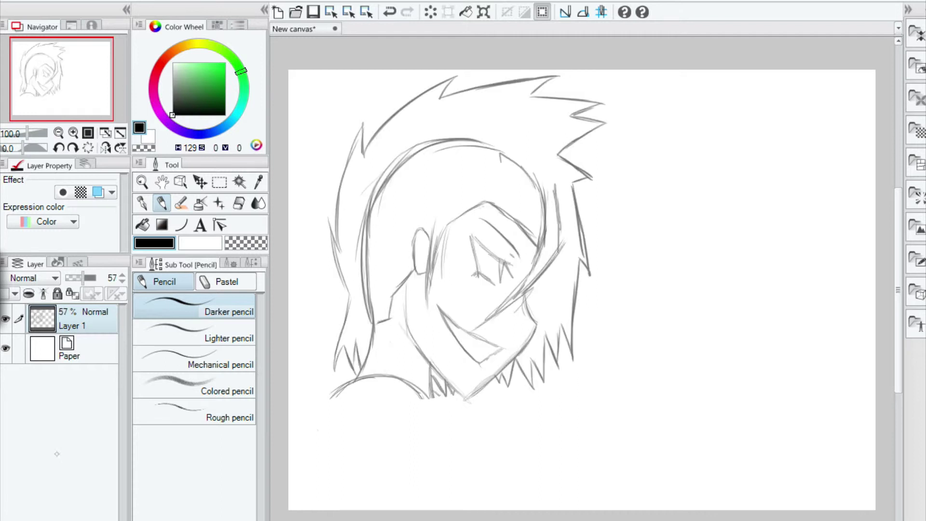
click(200, 182)
drag(467, 238, 498, 276)
Step: Choose the Mapping pen, add a new raster layer for the inking, and lower Layer 1's opacity to 36%
click(142, 203)
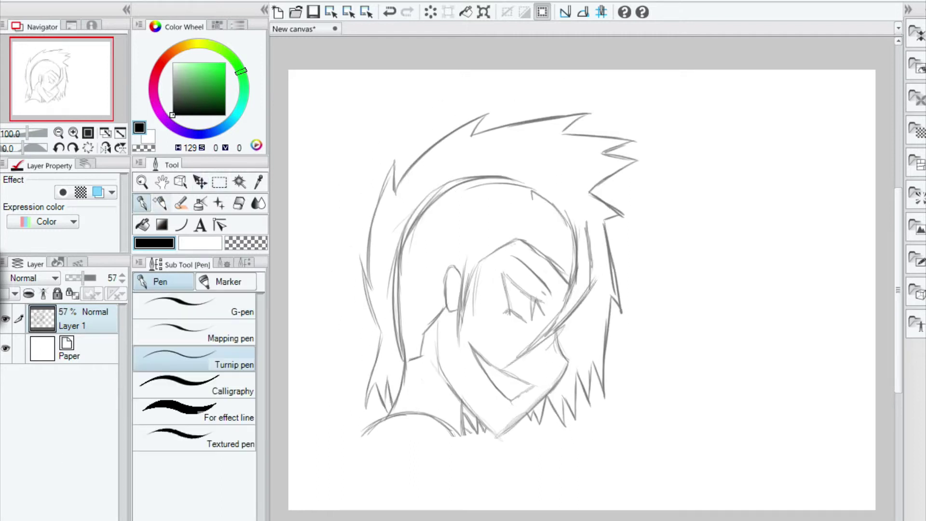
click(237, 332)
key(ctrl+shift+n)
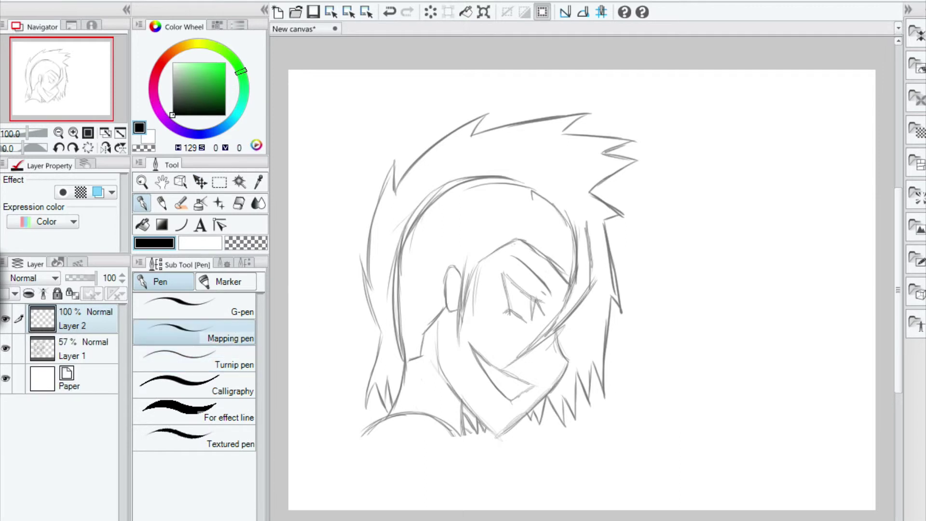
click(82, 348)
click(77, 278)
click(82, 318)
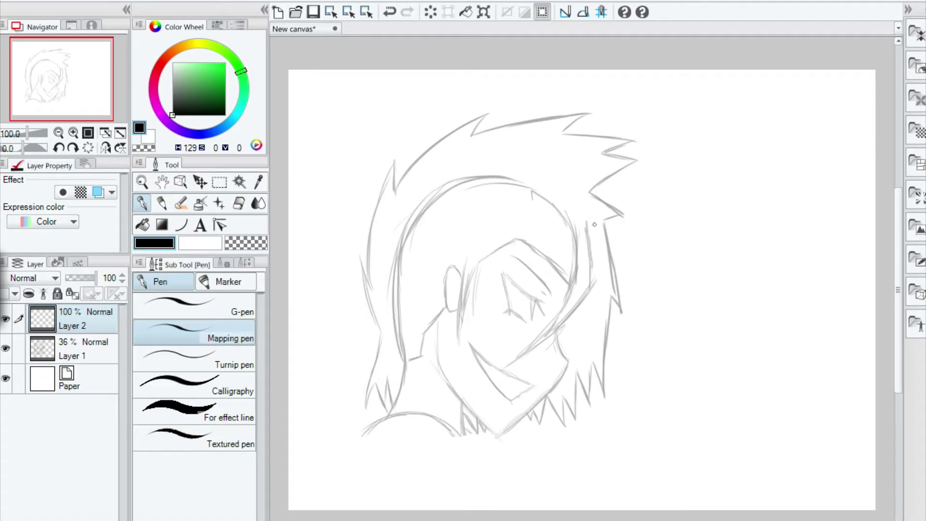
Step: Ink the inner edge and the pointed lower end of the long front hair strand on Layer 2
drag(574, 232, 571, 287)
mouse_move(548, 329)
mouse_down()
mouse_move(521, 355)
mouse_move(577, 306)
mouse_up()
Step: Save the drawing as a CLIP STUDIO PAINT file named duck
click(10, 2)
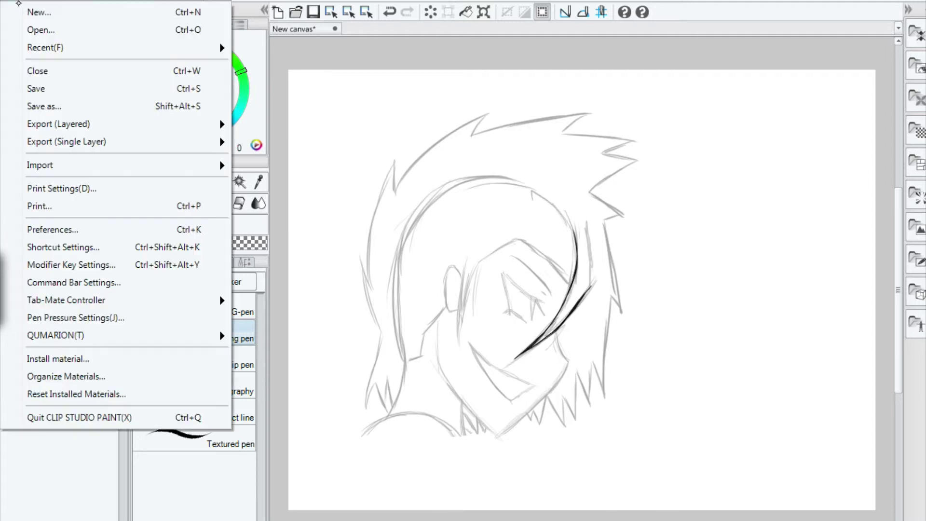
click(46, 105)
text(duck)
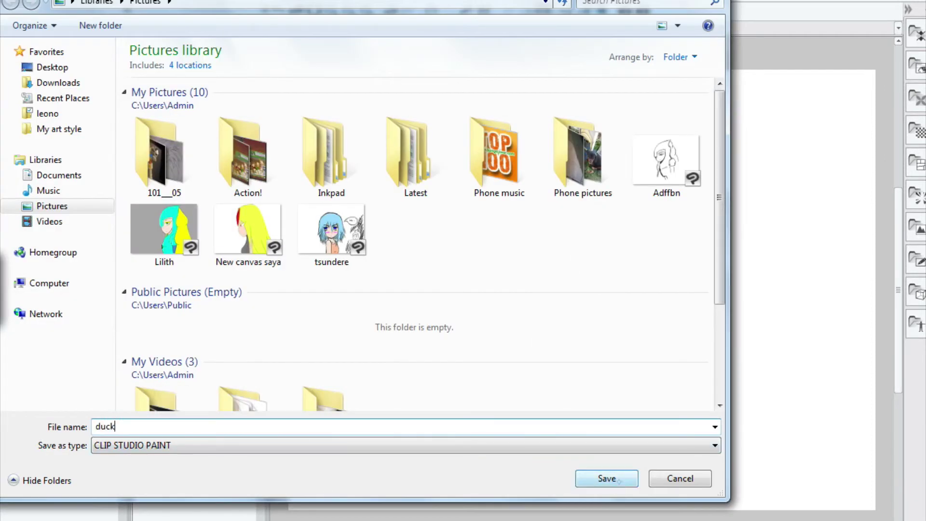
click(620, 478)
Step: Ink the outer edge of the front hair strand, the round head contour and the back of the neck
drag(587, 223, 591, 275)
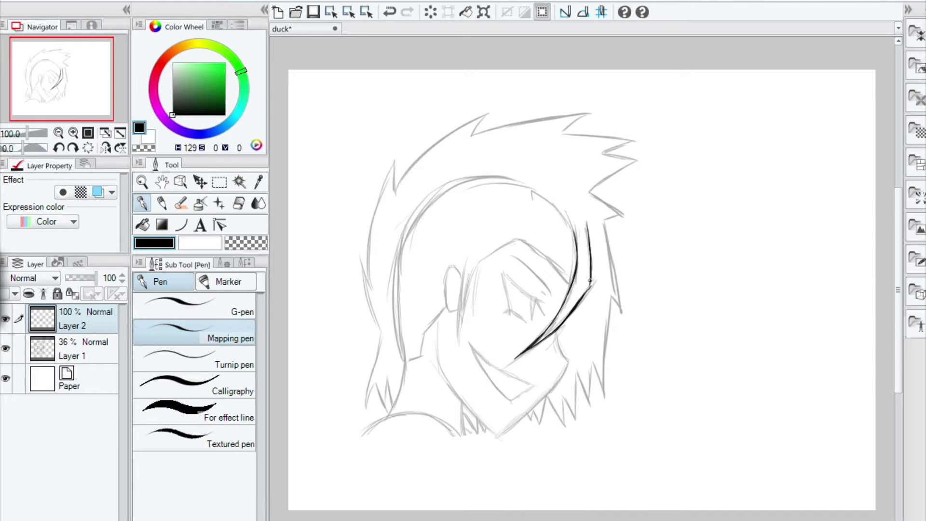
mouse_move(568, 312)
mouse_down()
mouse_move(591, 280)
mouse_move(567, 320)
mouse_up()
key(ctrl+z)
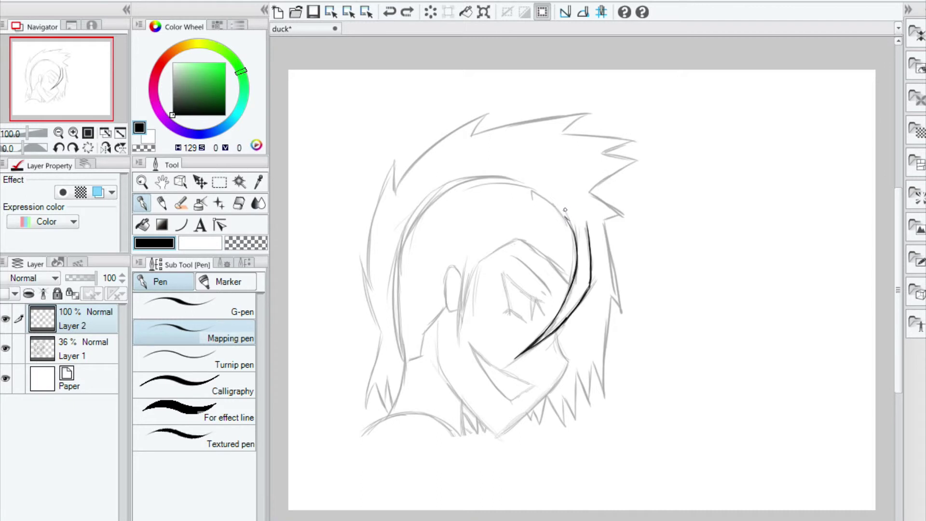
mouse_move(402, 317)
mouse_down()
mouse_move(405, 360)
mouse_move(389, 416)
mouse_up()
mouse_move(403, 339)
mouse_down()
mouse_move(397, 280)
mouse_move(417, 214)
mouse_move(471, 178)
mouse_move(498, 177)
mouse_move(564, 220)
mouse_up()
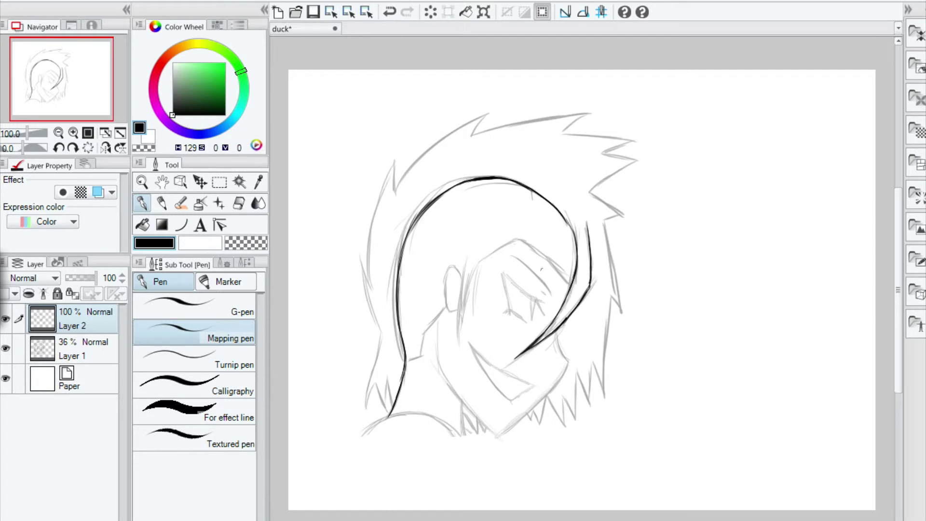
Step: Ink the forehead hairline, sideburn, ear and nape line, and save the file
mouse_move(565, 277)
mouse_down()
mouse_move(521, 239)
mouse_move(480, 265)
mouse_move(463, 314)
mouse_up()
drag(474, 282, 462, 345)
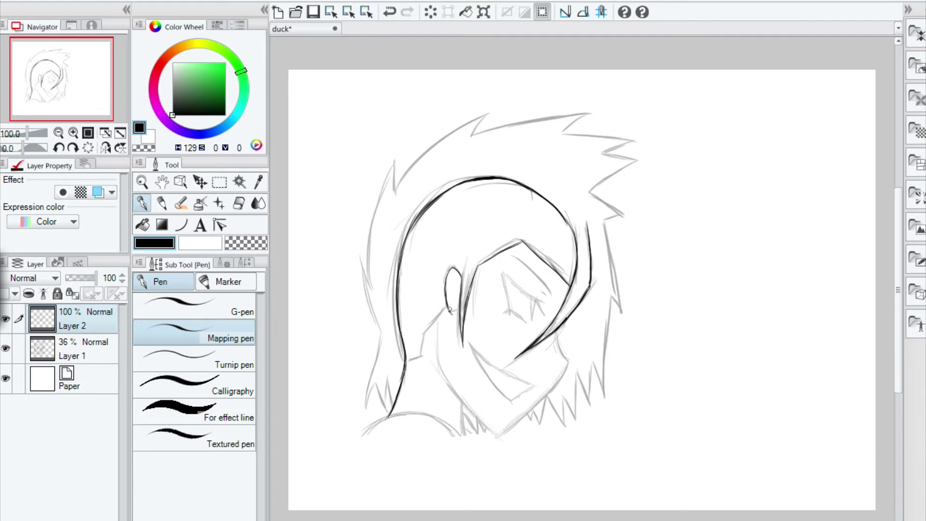
drag(439, 318, 419, 356)
key(ctrl+s)
Step: Ink the eye and the front of the face down to the chin, start the rear jaw, and save the file
drag(537, 300, 543, 316)
mouse_move(528, 294)
mouse_down()
mouse_move(507, 276)
mouse_move(510, 306)
mouse_up()
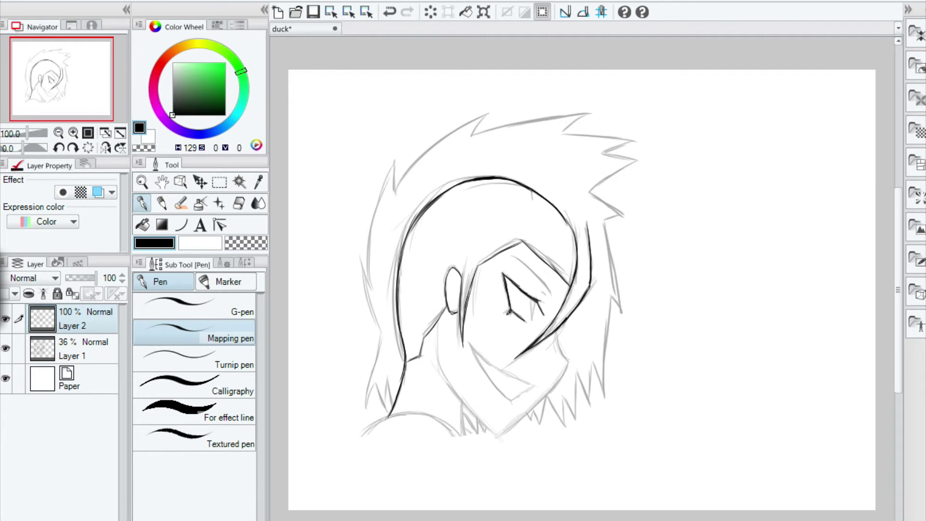
drag(536, 300, 532, 320)
drag(566, 366, 514, 425)
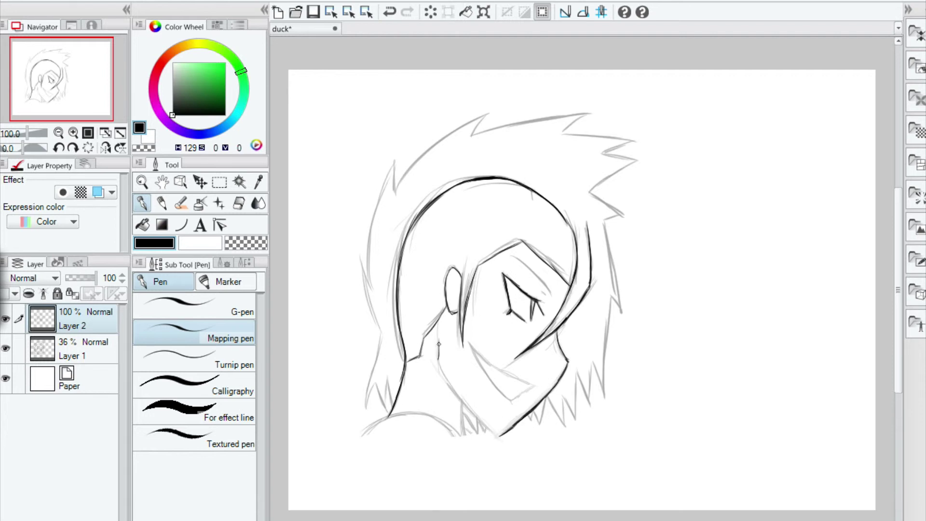
key(ctrl+s)
Step: Ink the rear jawline down to the chin, the neck and the shoulder curve
key(alt+f)
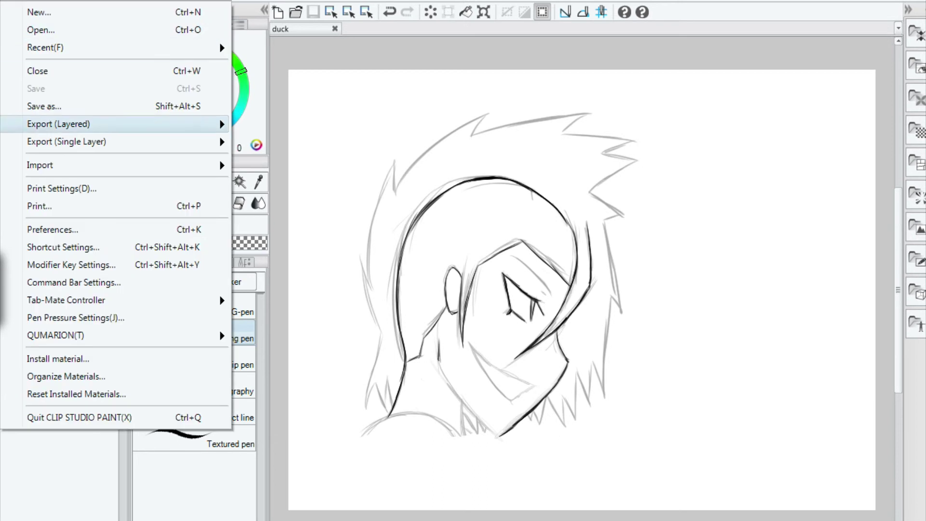
key(Escape)
mouse_move(443, 357)
mouse_down()
mouse_move(437, 375)
mouse_move(493, 428)
mouse_up()
drag(460, 401, 459, 425)
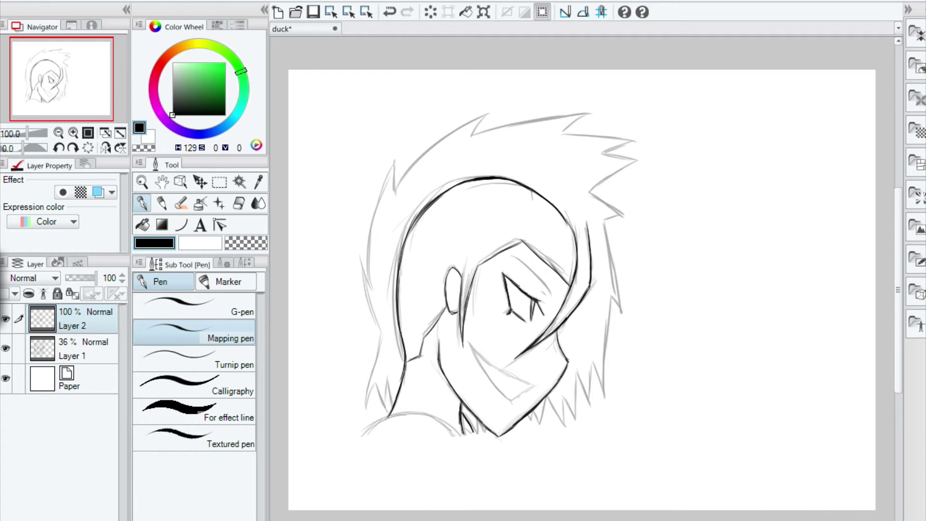
mouse_move(363, 434)
mouse_down()
mouse_move(392, 415)
mouse_move(427, 413)
mouse_move(468, 437)
mouse_up()
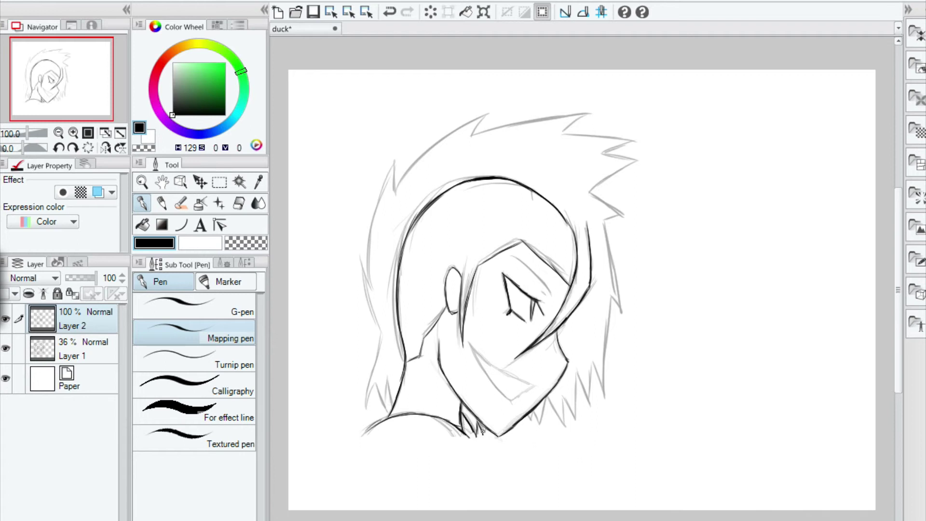
Step: Ink the spiky outer hair silhouette from the nape over the crown to the jagged ends beside the chin
mouse_move(380, 337)
mouse_down()
mouse_move(370, 374)
mouse_move(385, 412)
mouse_up()
drag(390, 380, 387, 404)
mouse_move(380, 332)
mouse_down()
mouse_move(363, 267)
mouse_move(394, 162)
mouse_move(396, 189)
mouse_move(404, 171)
mouse_move(490, 112)
mouse_move(504, 124)
mouse_move(589, 114)
mouse_move(569, 133)
mouse_move(636, 141)
mouse_up()
key(ctrl+z)
mouse_move(571, 134)
mouse_down()
mouse_move(630, 139)
mouse_move(585, 192)
mouse_move(627, 217)
mouse_move(612, 275)
mouse_move(622, 316)
mouse_move(607, 372)
mouse_move(598, 366)
mouse_move(589, 386)
mouse_move(583, 377)
mouse_move(567, 398)
mouse_move(566, 429)
mouse_up()
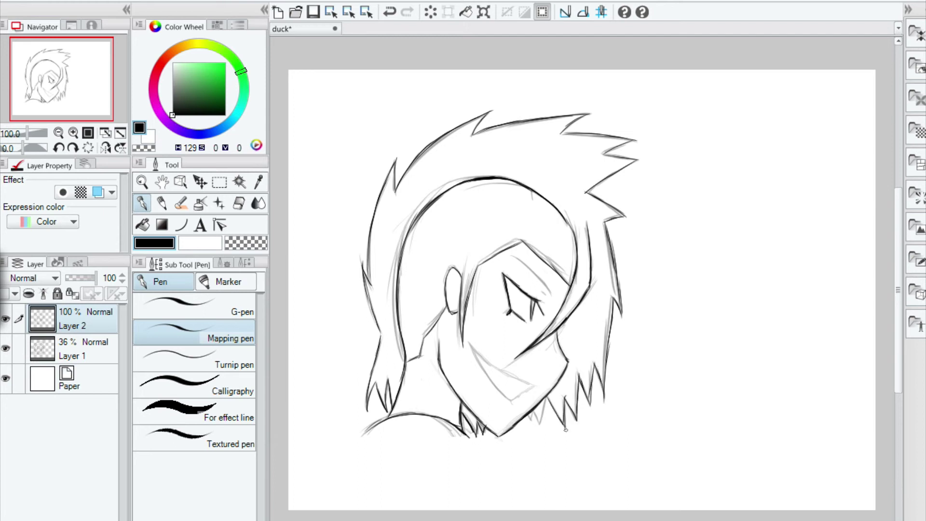
drag(547, 393, 546, 410)
Step: Ink the eyebrow and the open mouth, adding a small mark at the mouth's corner
drag(519, 260, 536, 275)
drag(511, 376, 473, 346)
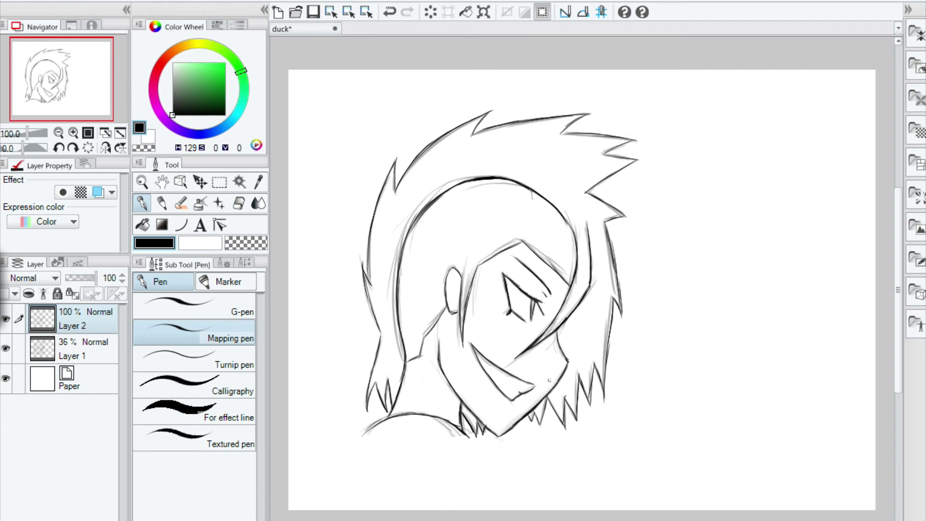
key(ctrl+z)
drag(473, 349, 478, 355)
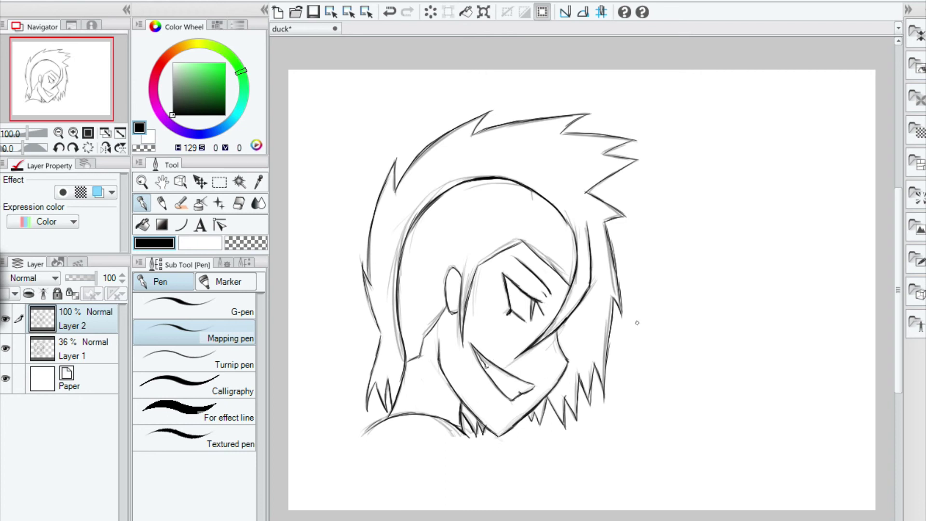